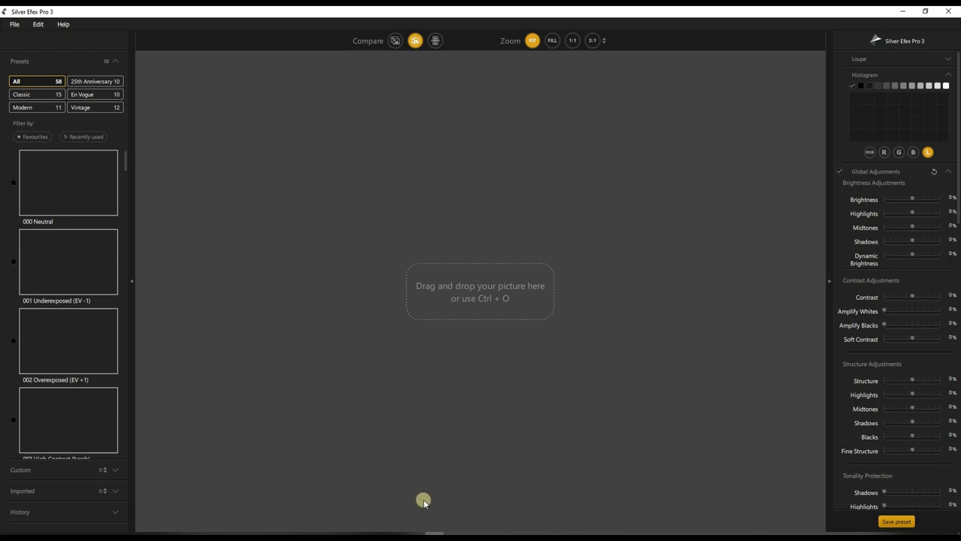
Step: Load SIGNATURE EDITS FREE RAWS BNL_1154.tif from File Explorer into Silver Efex Pro 3
{"action": "left_click", "coordinate": [416, 533]}
{"action": "scroll", "coordinate": [502, 379], "scroll_direction": "down", "scroll_amount": 4}
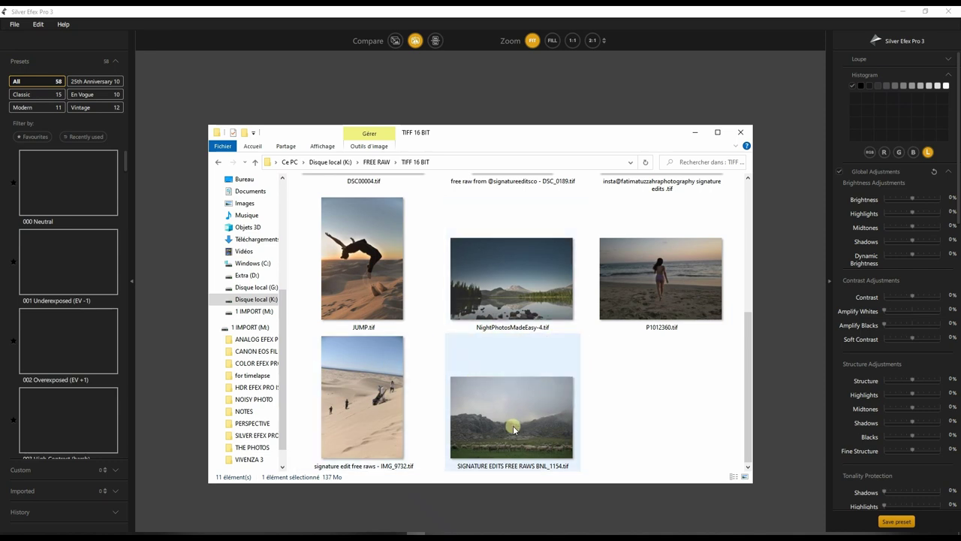
{"action": "left_click_drag", "start_coordinate": [513, 426], "coordinate": [178, 350]}
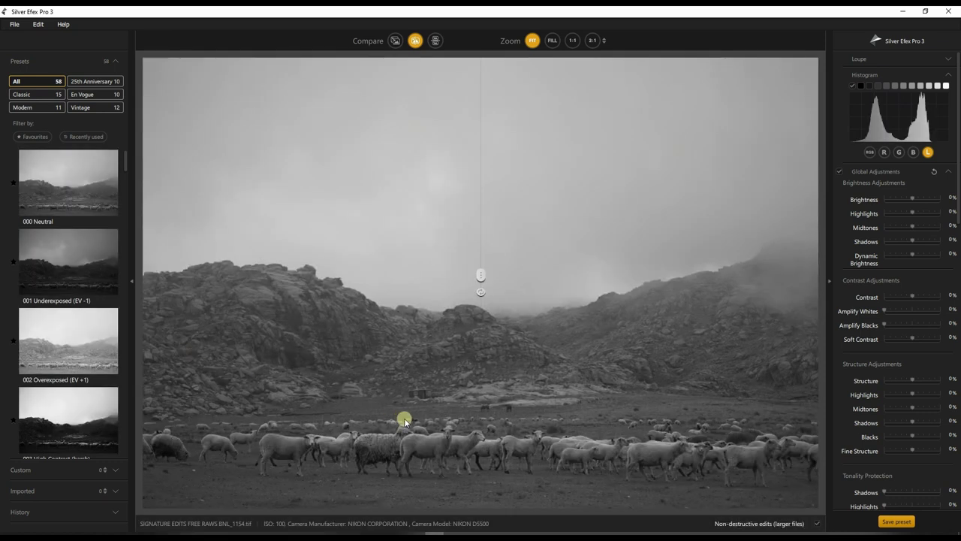
Step: Switch to single view and apply the Vintage preset 037 Pinhole
{"action": "left_click", "coordinate": [396, 40]}
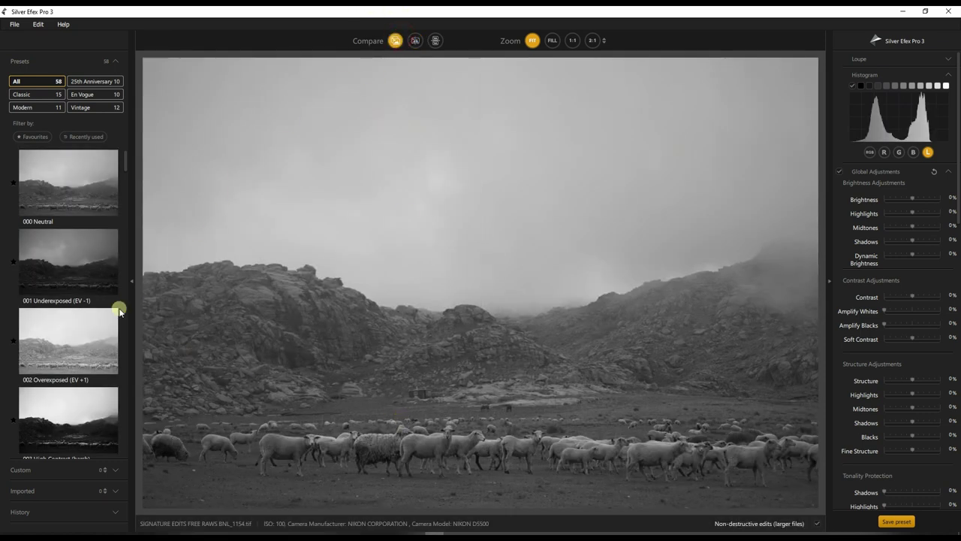
{"action": "scroll", "coordinate": [40, 384], "scroll_direction": "down", "scroll_amount": 10}
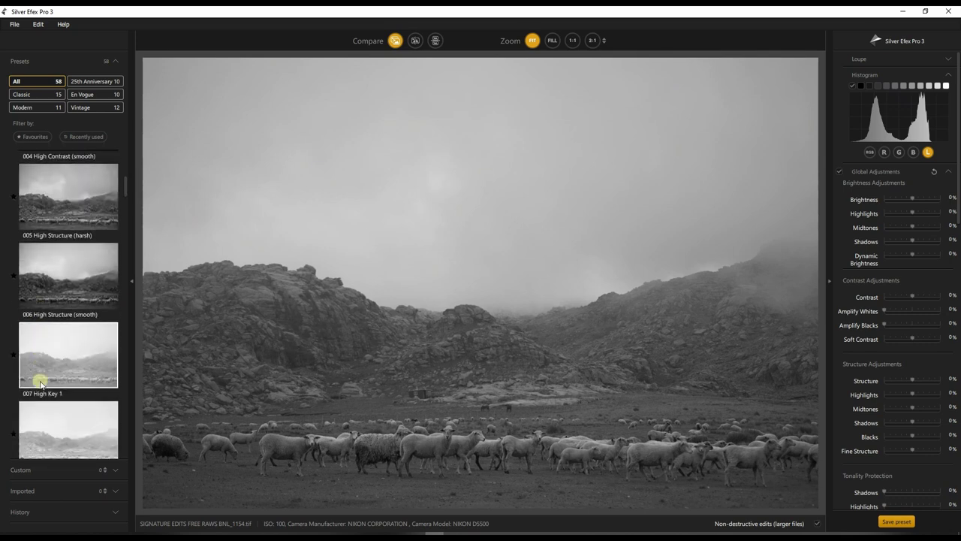
{"action": "left_click", "coordinate": [87, 106]}
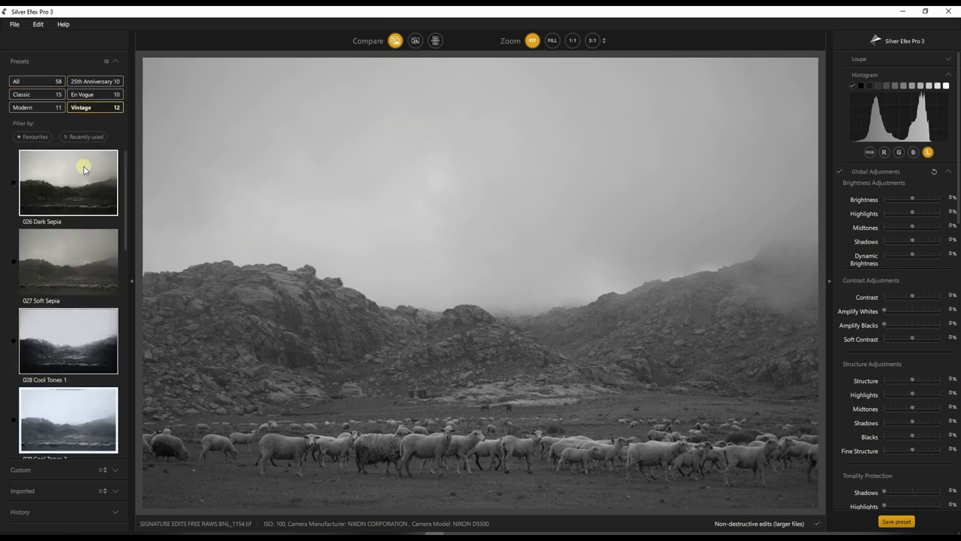
{"action": "scroll", "coordinate": [85, 270], "scroll_direction": "down", "scroll_amount": 4}
{"action": "scroll", "coordinate": [90, 280], "scroll_direction": "down", "scroll_amount": 4}
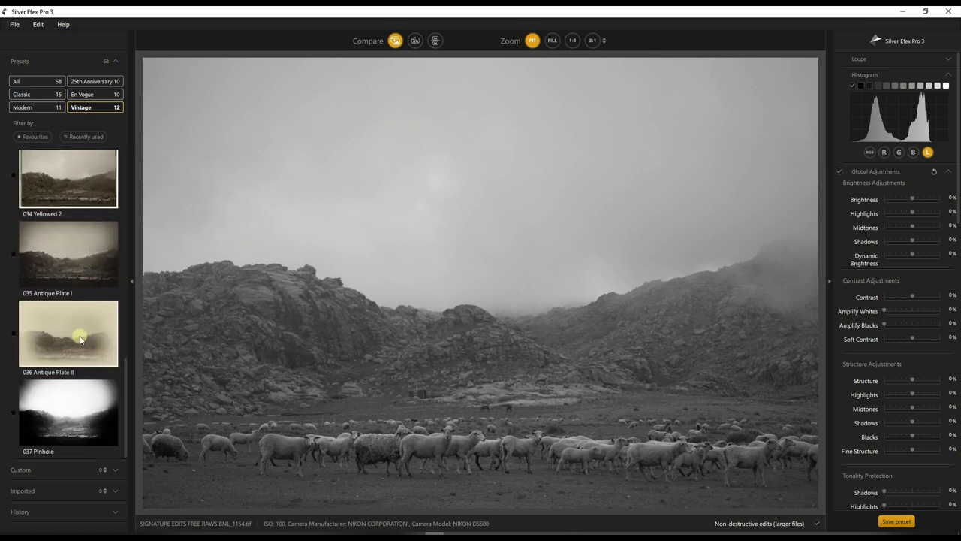
{"action": "left_click", "coordinate": [69, 417]}
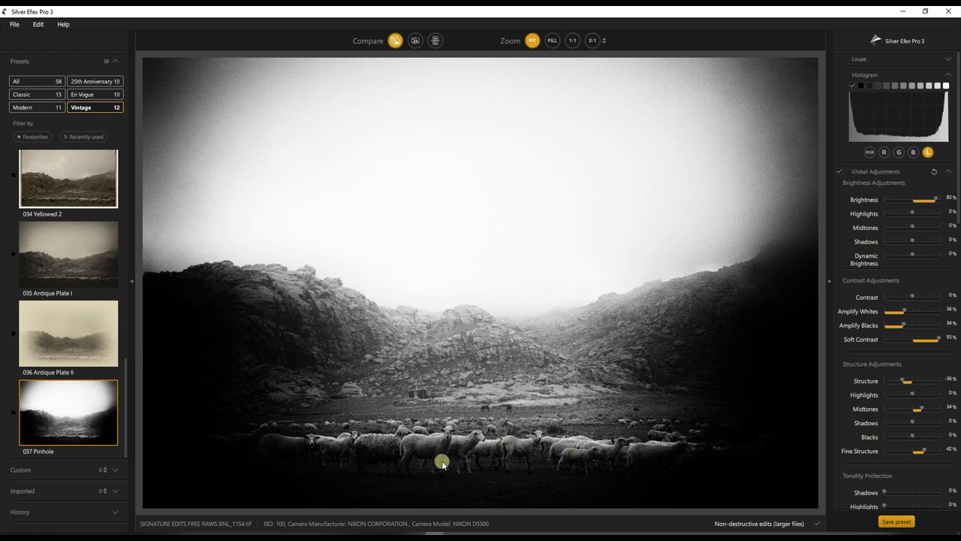
Step: Show the original and Pinhole versions in a split before/after view
{"action": "left_click", "coordinate": [416, 41]}
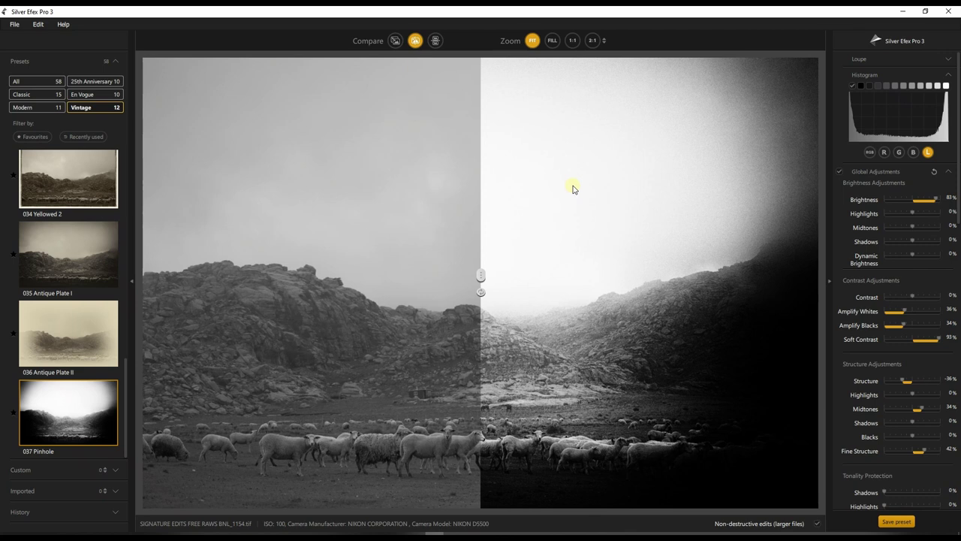
Step: Return to single view and review the adjustment settings (Brightness 83%, Structure -36%)
{"action": "left_click", "coordinate": [394, 40]}
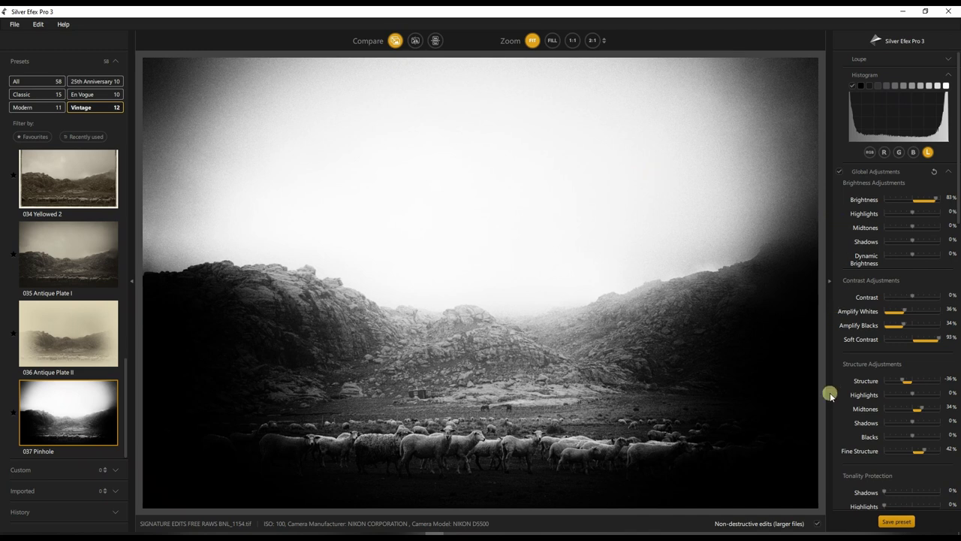
{"action": "scroll", "coordinate": [853, 431], "scroll_direction": "down", "scroll_amount": 5}
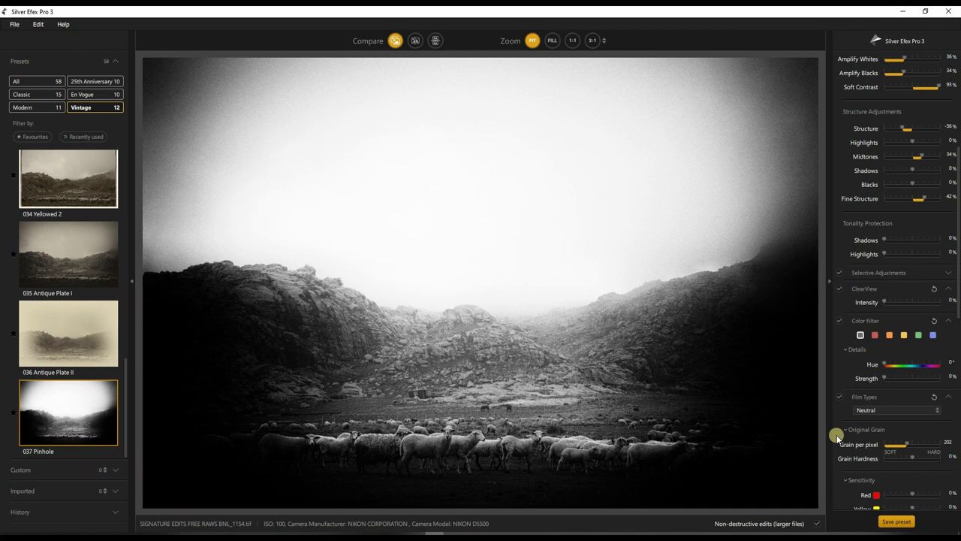
{"action": "scroll", "coordinate": [837, 438], "scroll_direction": "down", "scroll_amount": 2}
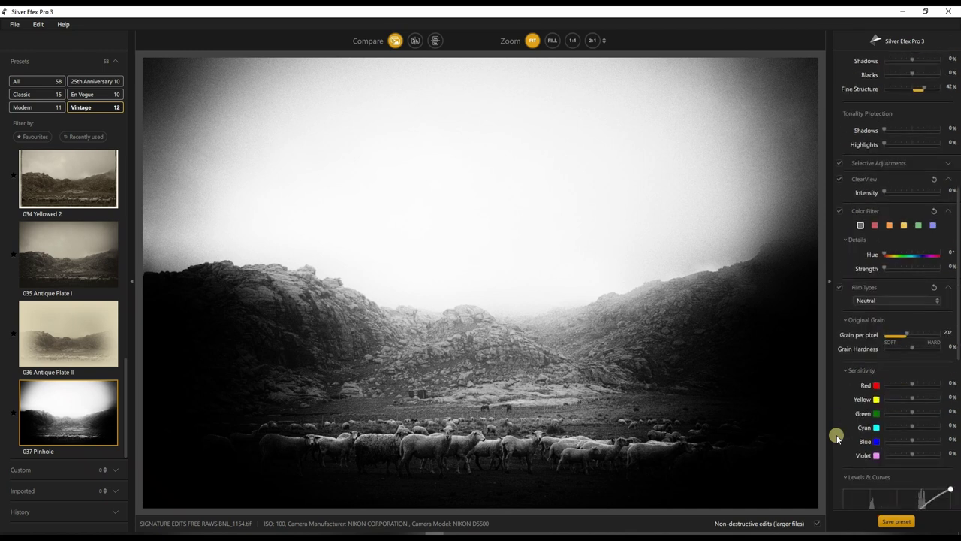
{"action": "scroll", "coordinate": [837, 438], "scroll_direction": "down", "scroll_amount": 6}
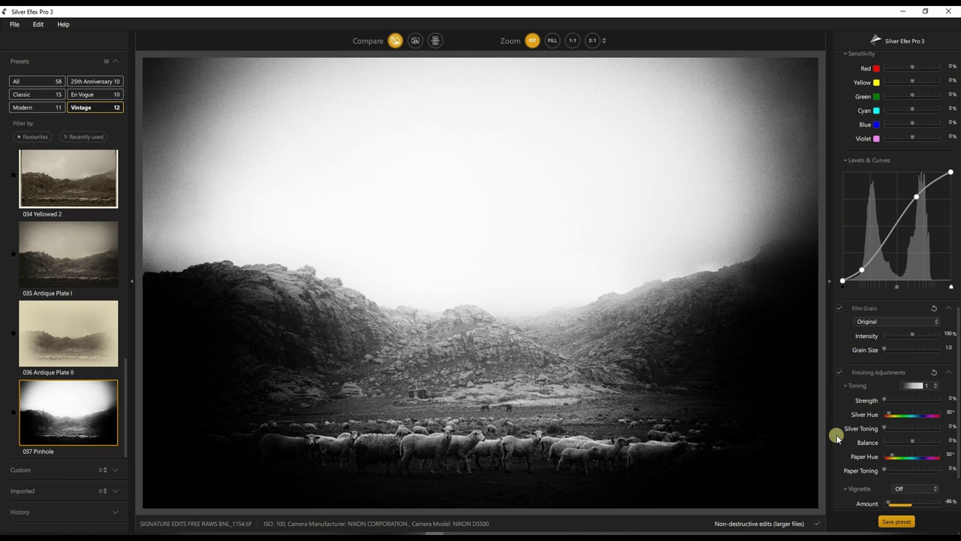
{"action": "scroll", "coordinate": [837, 438], "scroll_direction": "down", "scroll_amount": 2}
{"action": "scroll", "coordinate": [837, 438], "scroll_direction": "up", "scroll_amount": 10}
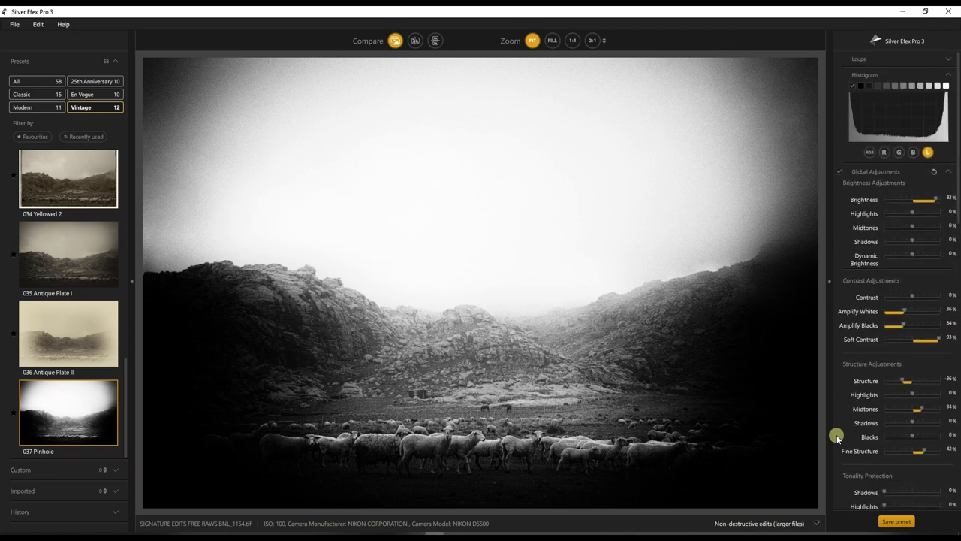
{"action": "scroll", "coordinate": [838, 438], "scroll_direction": "down", "scroll_amount": 2}
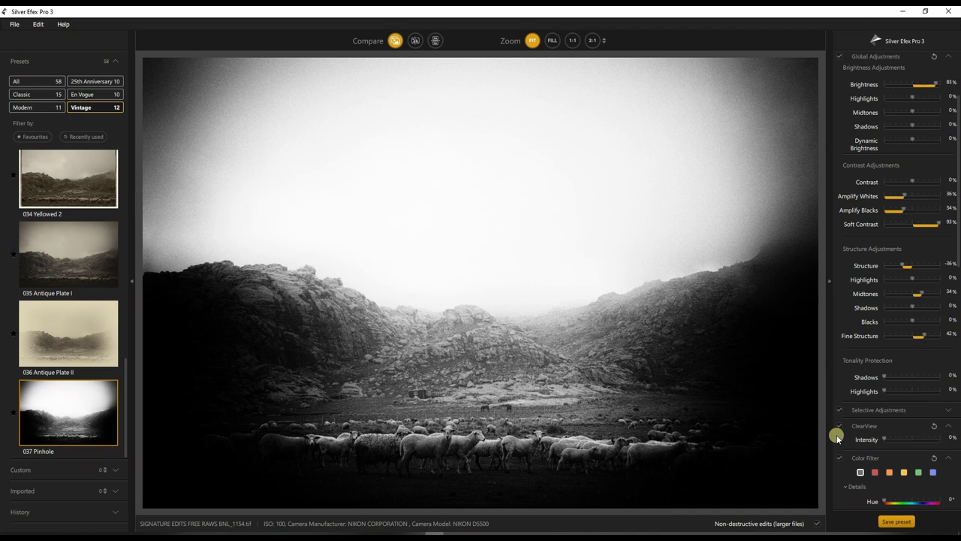
Step: Place Control Point 1 in the foggy sky and widen its radius
{"action": "left_click", "coordinate": [858, 410]}
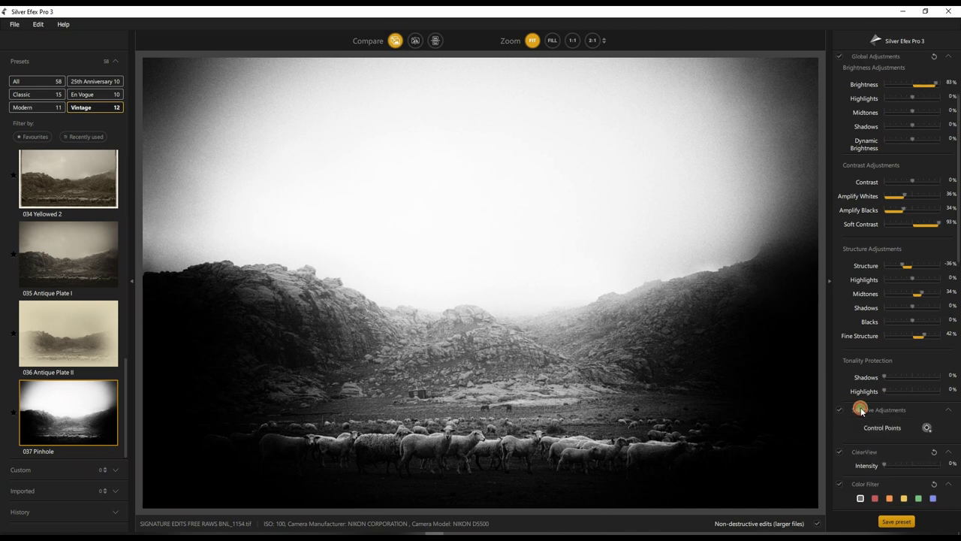
{"action": "left_click", "coordinate": [919, 429]}
{"action": "left_click", "coordinate": [441, 152]}
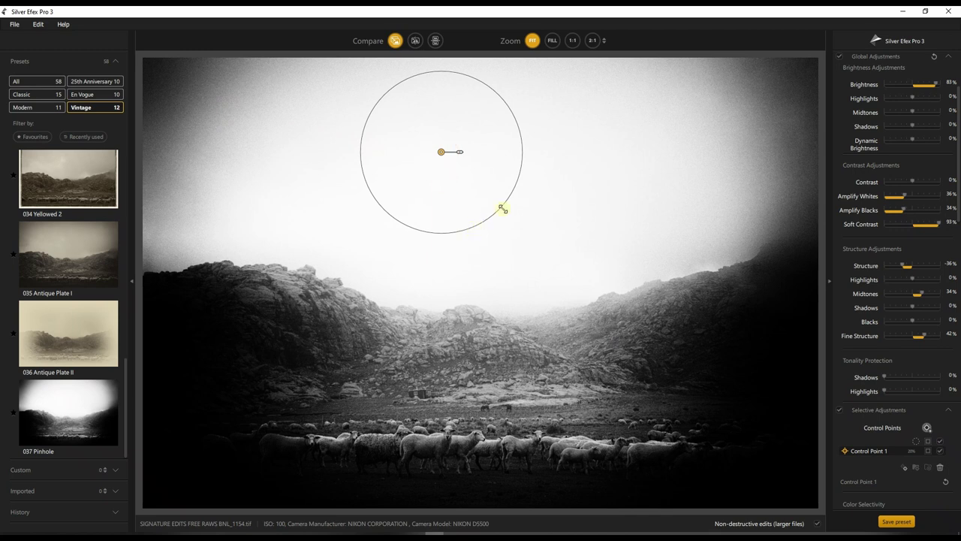
{"action": "left_click_drag", "start_coordinate": [502, 208], "coordinate": [671, 258]}
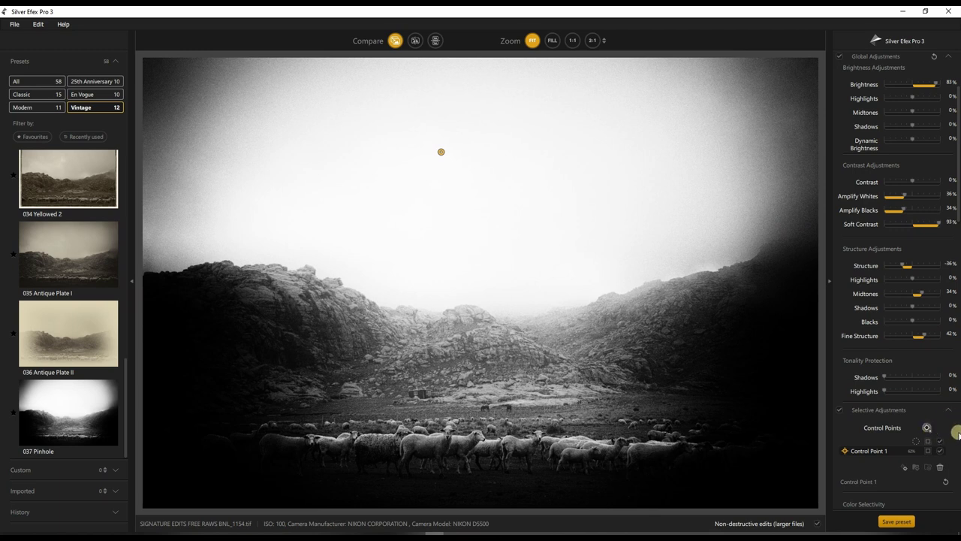
Step: Show the point's mask, nudge it down-right and enlarge it over sky and mountains
{"action": "scroll", "coordinate": [955, 432], "scroll_direction": "down", "scroll_amount": 3}
{"action": "left_click", "coordinate": [931, 388]}
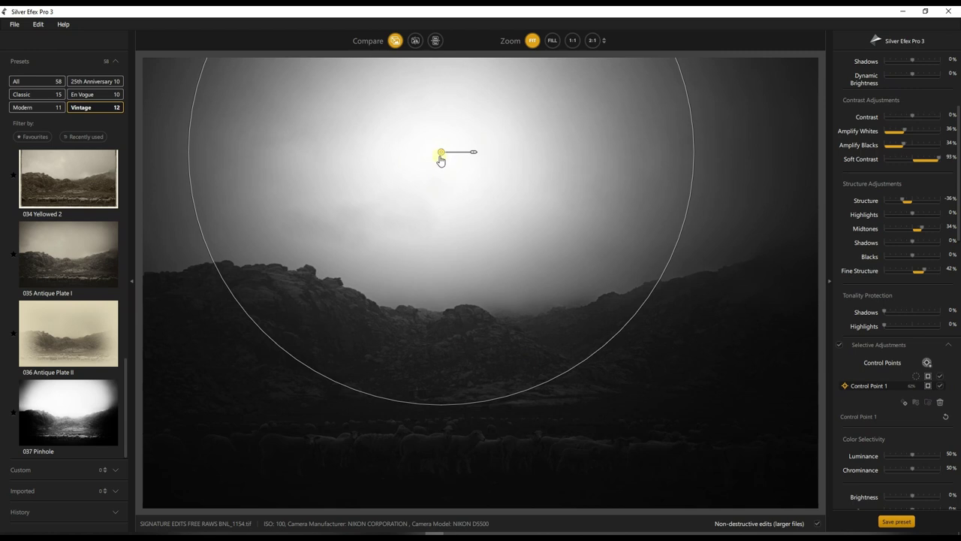
{"action": "left_click_drag", "start_coordinate": [441, 153], "coordinate": [462, 167]}
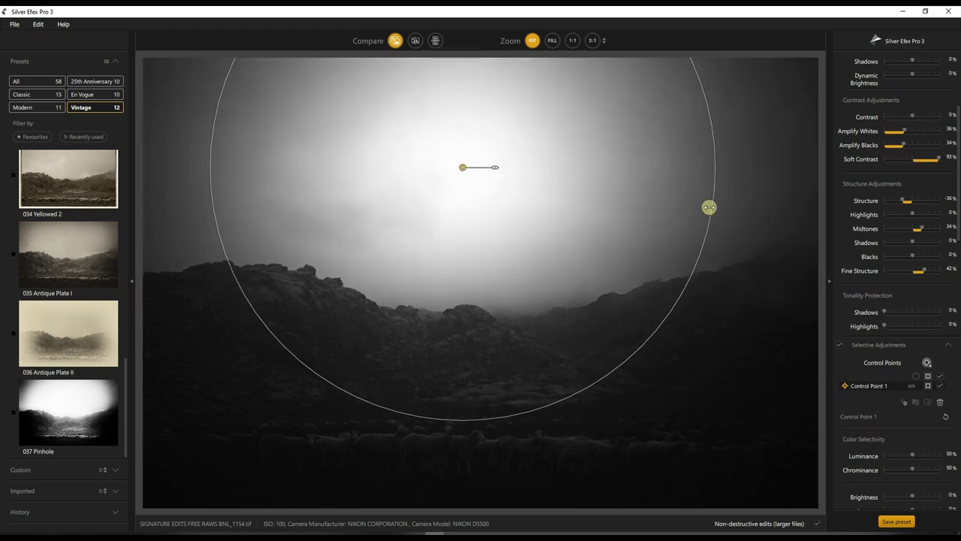
{"action": "left_click_drag", "start_coordinate": [709, 207], "coordinate": [799, 240]}
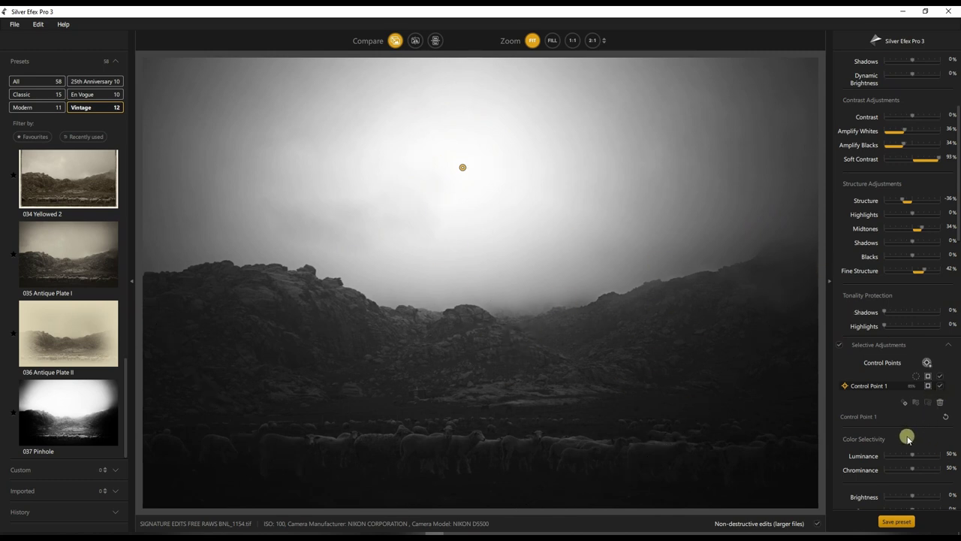
Step: Set Control Point 1's Luminance to 66%, stretch its radius past the edge, show its mask
{"action": "scroll", "coordinate": [905, 437], "scroll_direction": "down", "scroll_amount": 3}
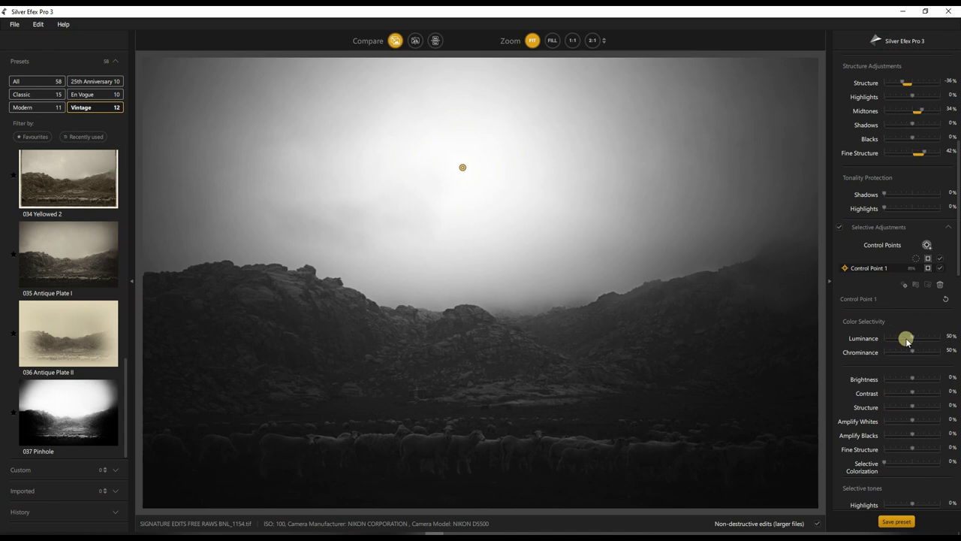
{"action": "left_click_drag", "start_coordinate": [907, 340], "coordinate": [883, 364]}
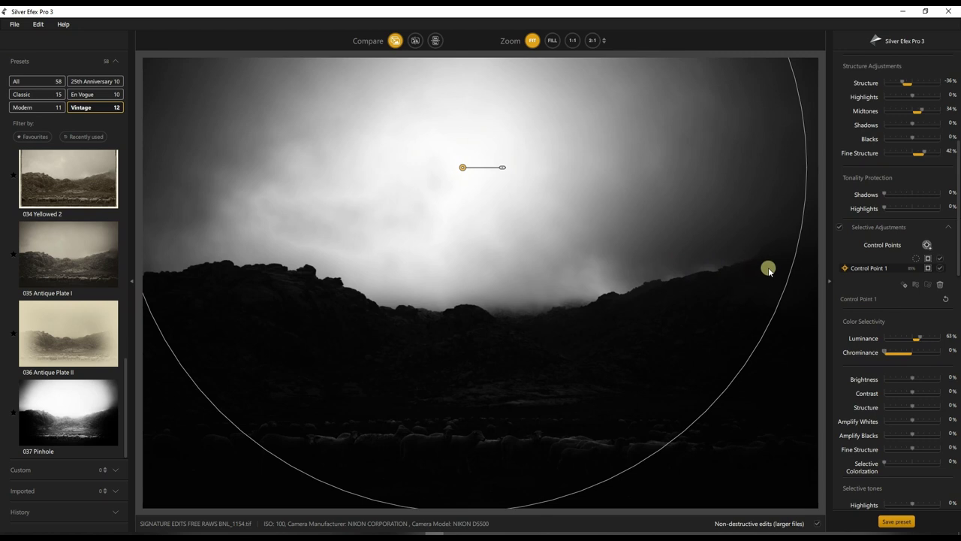
{"action": "left_click_drag", "start_coordinate": [789, 277], "coordinate": [868, 289]}
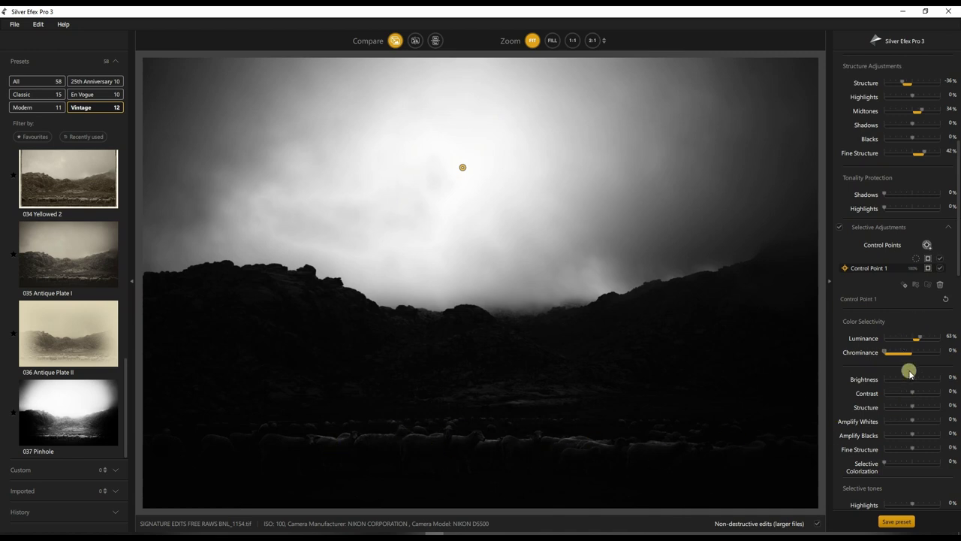
{"action": "left_click_drag", "start_coordinate": [916, 339], "coordinate": [924, 342]}
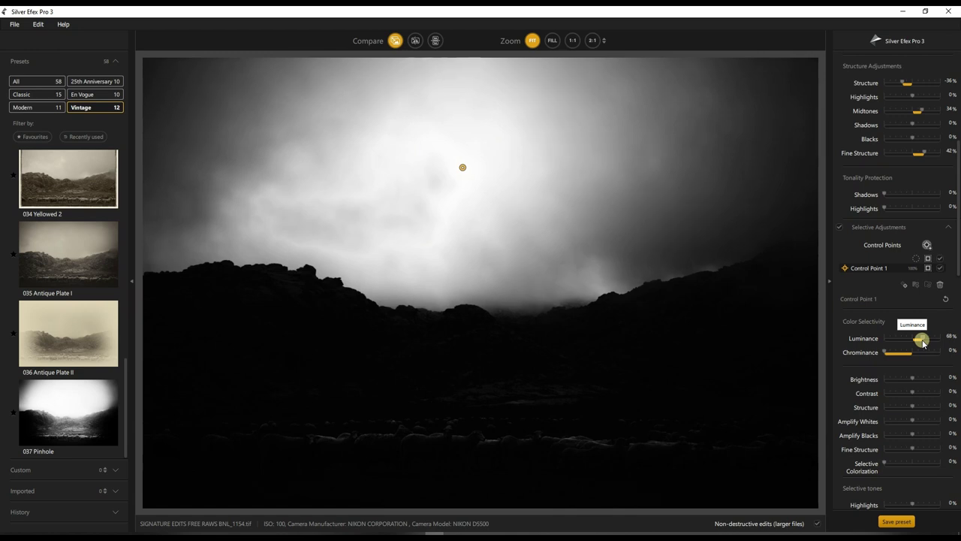
{"action": "key", "text": "ctrl+z"}
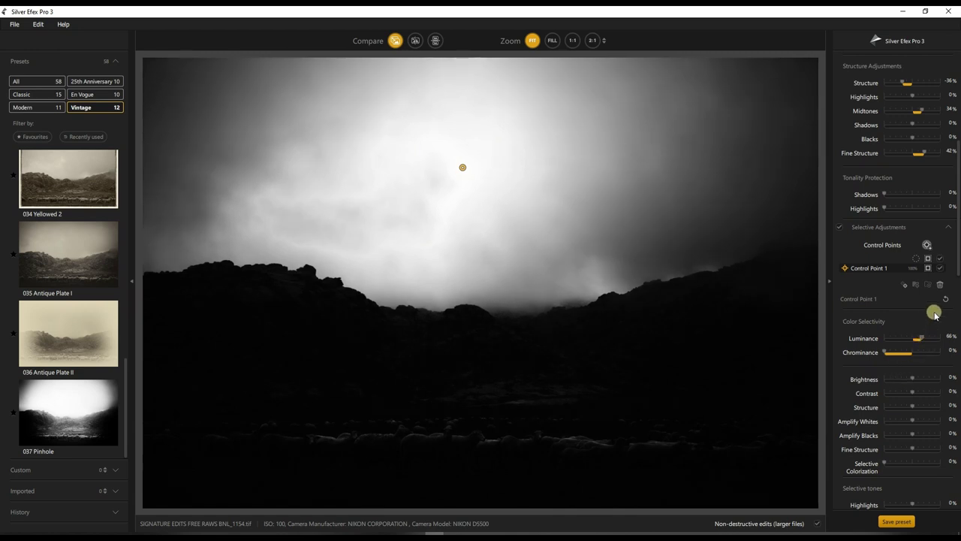
{"action": "left_click", "coordinate": [928, 272]}
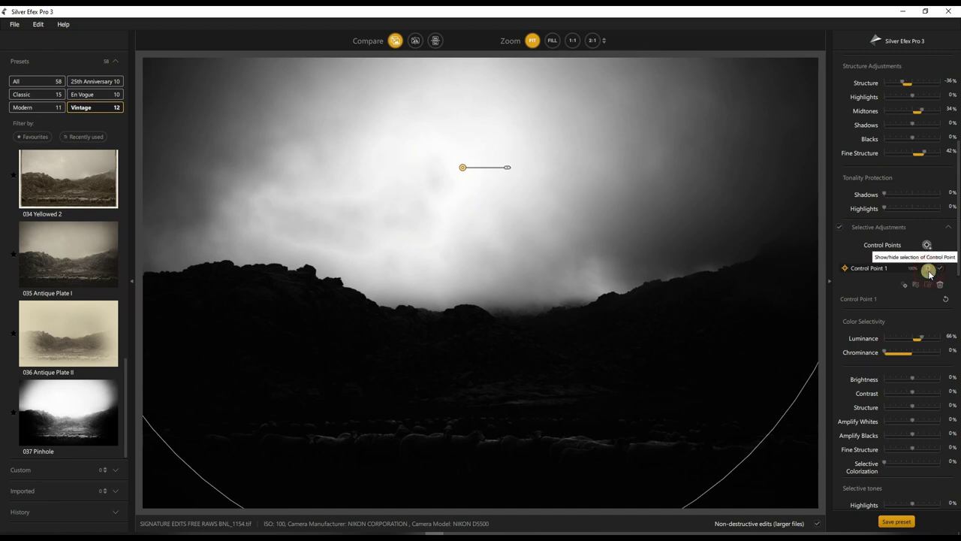
Step: Hide the mask and set Control Point 1's Amplify Whites and Brightness to -100%
{"action": "left_click", "coordinate": [929, 271]}
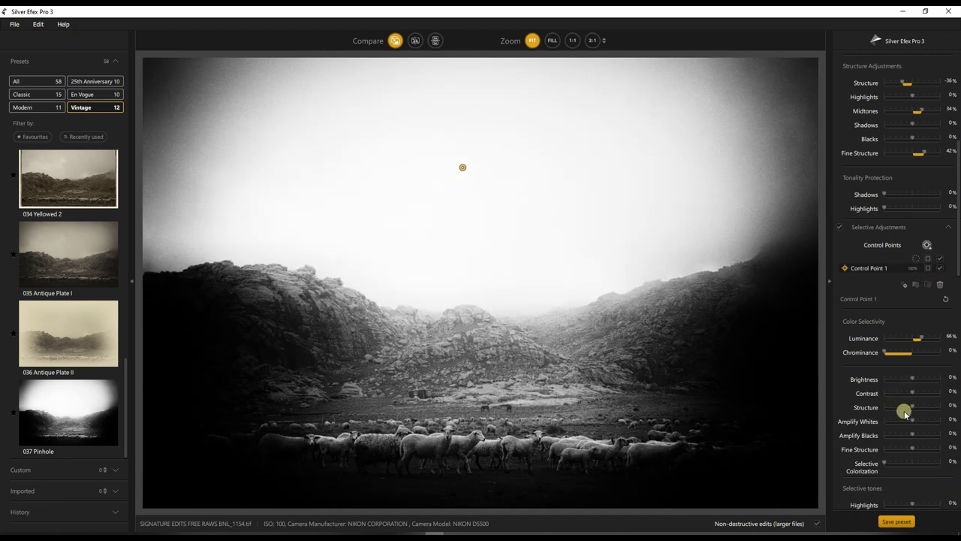
{"action": "left_click", "coordinate": [901, 423]}
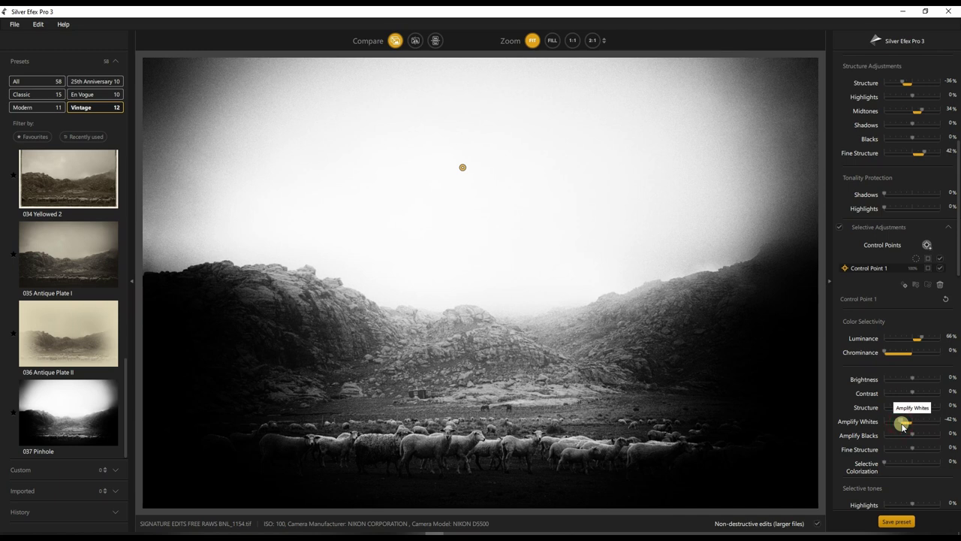
{"action": "left_click_drag", "start_coordinate": [903, 425], "coordinate": [884, 422]}
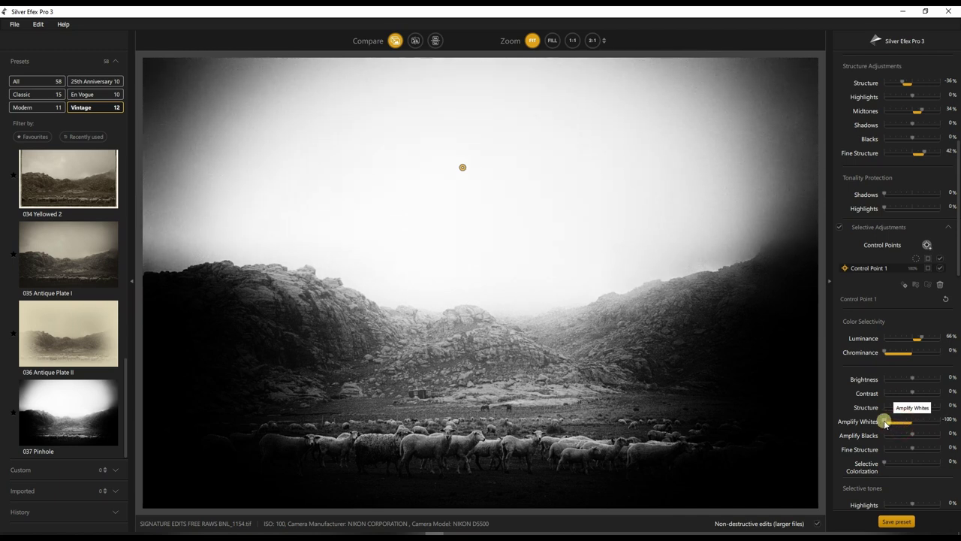
{"action": "left_click", "coordinate": [904, 382]}
{"action": "left_click_drag", "start_coordinate": [903, 382], "coordinate": [872, 368]}
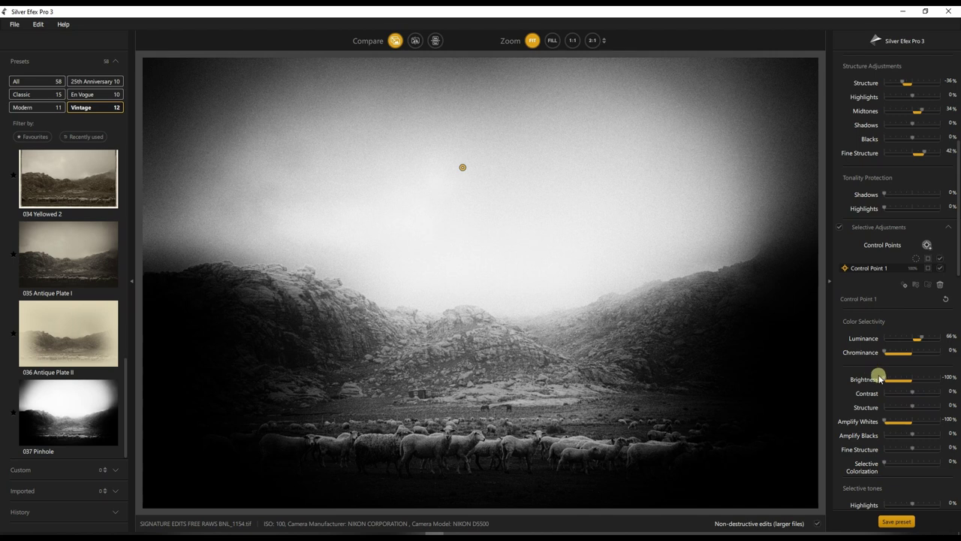
Step: Take Control Point 1's Amplify Blacks and Highlights to -100%
{"action": "left_click", "coordinate": [908, 441]}
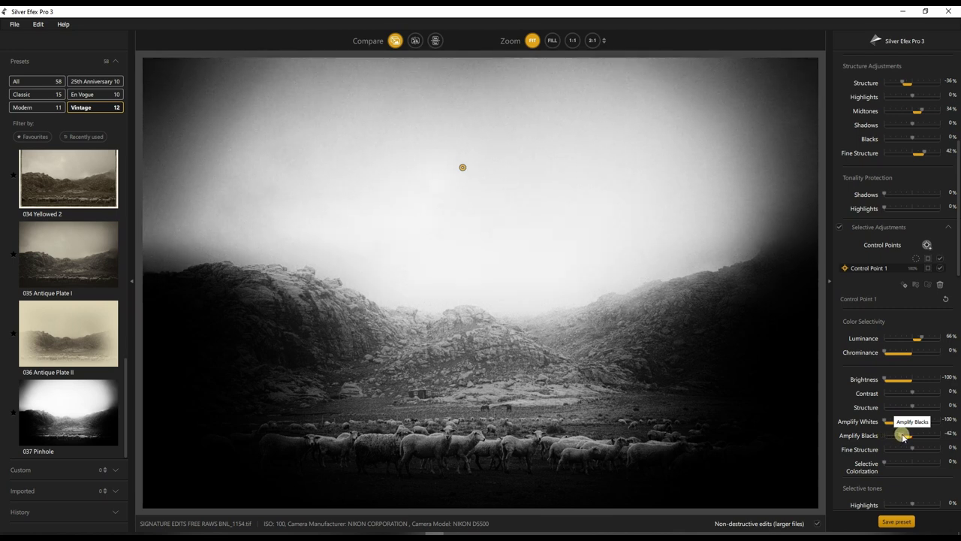
{"action": "left_click_drag", "start_coordinate": [893, 436], "coordinate": [876, 436]}
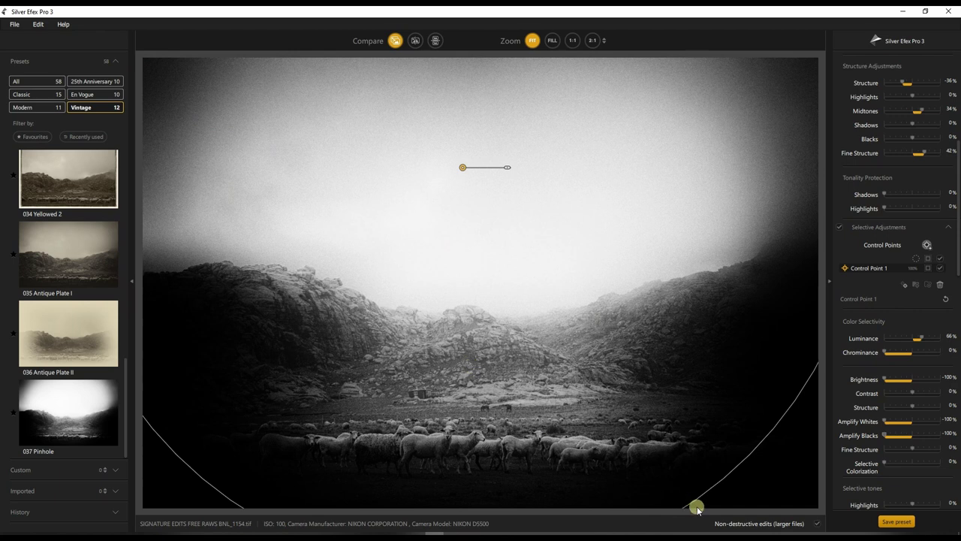
{"action": "scroll", "coordinate": [836, 473], "scroll_direction": "down", "scroll_amount": 3}
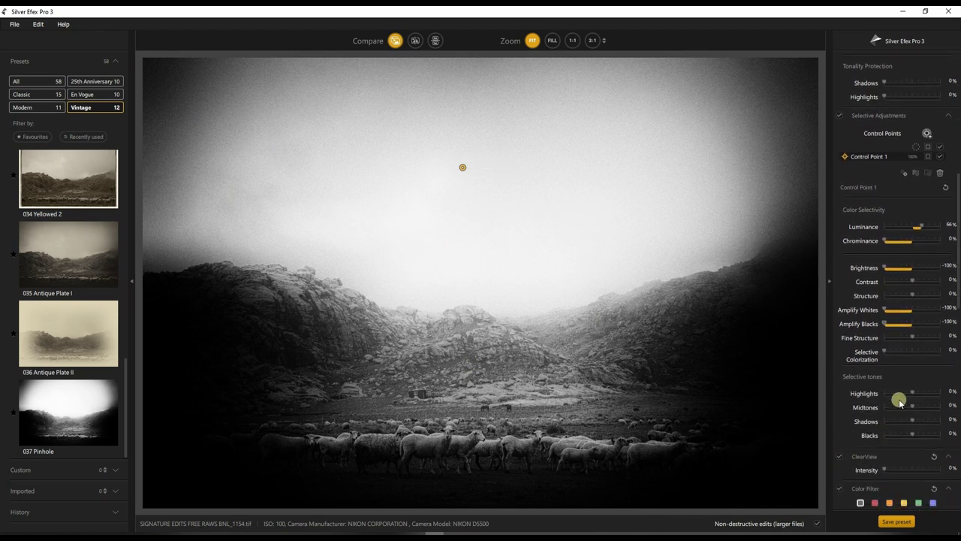
{"action": "left_click", "coordinate": [900, 398]}
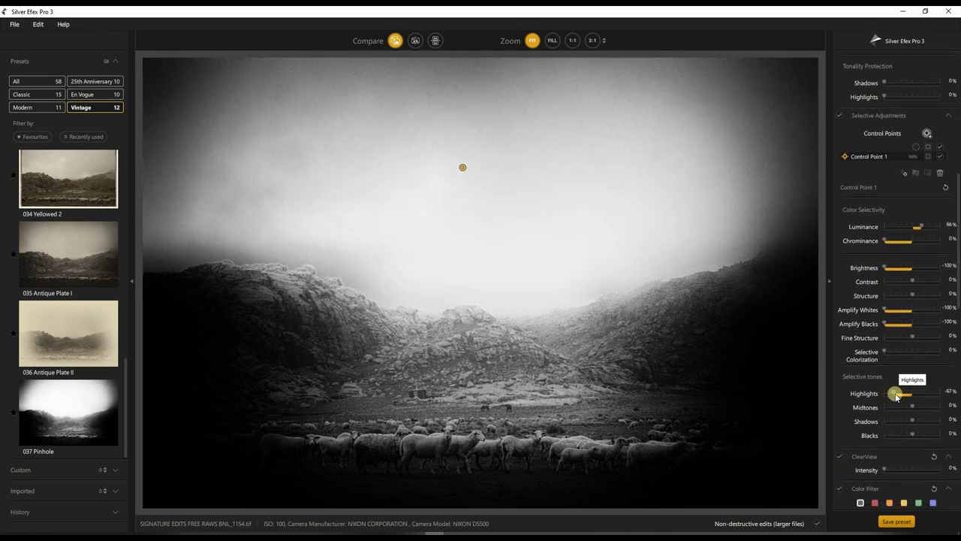
{"action": "left_click_drag", "start_coordinate": [895, 390], "coordinate": [846, 367]}
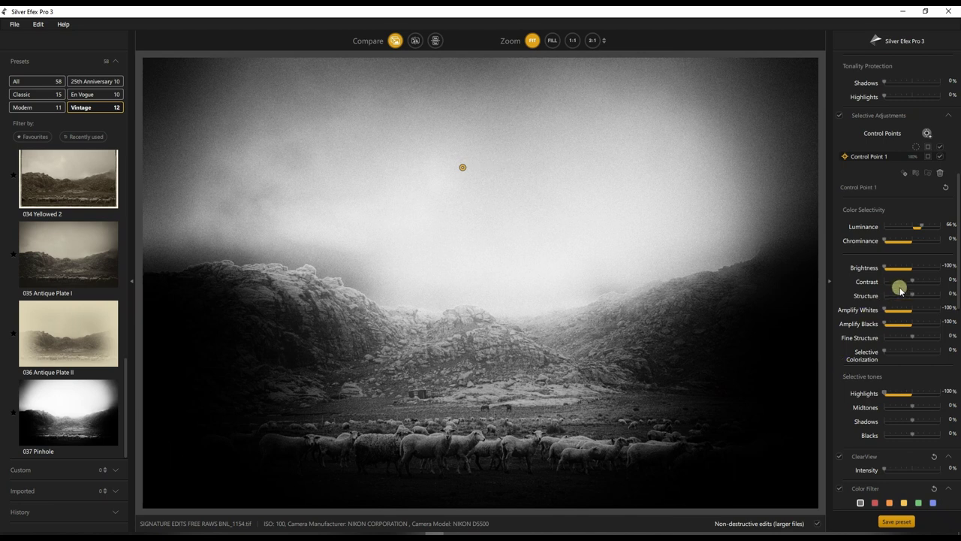
Step: Add Control Point 2 on the sheep, widen its radius and nudge it upward
{"action": "left_click", "coordinate": [931, 135]}
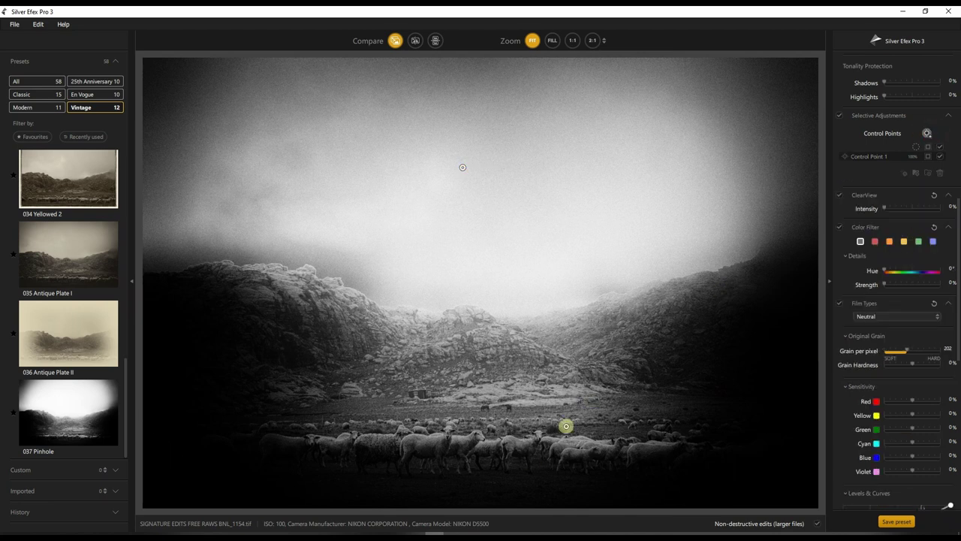
{"action": "left_click", "coordinate": [503, 466]}
{"action": "left_click_drag", "start_coordinate": [571, 459], "coordinate": [814, 484]}
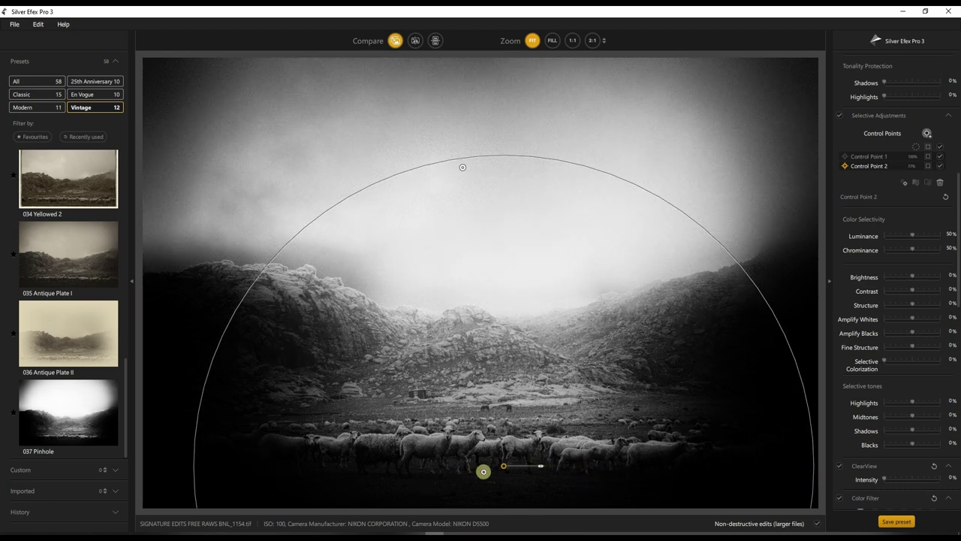
{"action": "left_click_drag", "start_coordinate": [503, 467], "coordinate": [509, 451]}
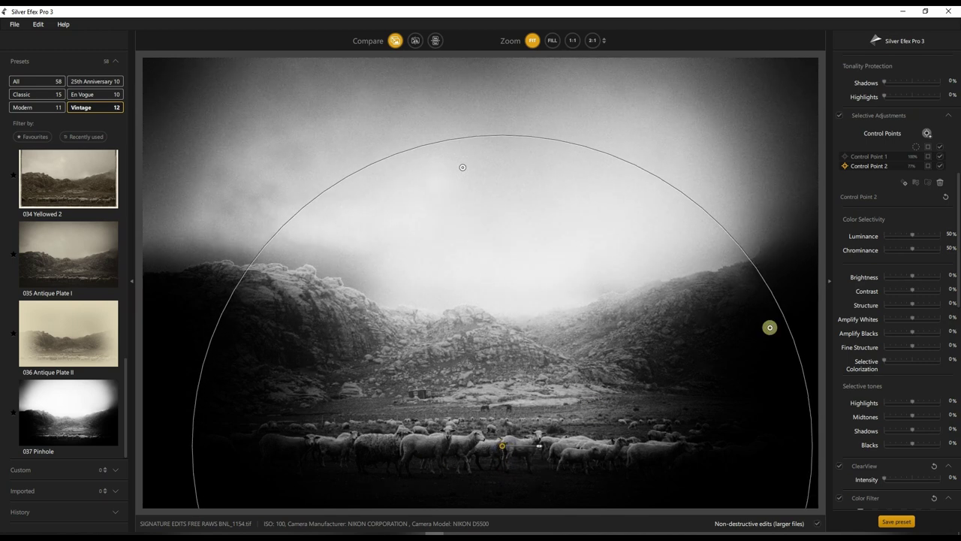
Step: Show its mask, set Luminance 67% and Chrominance 89%, and enlarge the radius further
{"action": "left_click", "coordinate": [927, 167]}
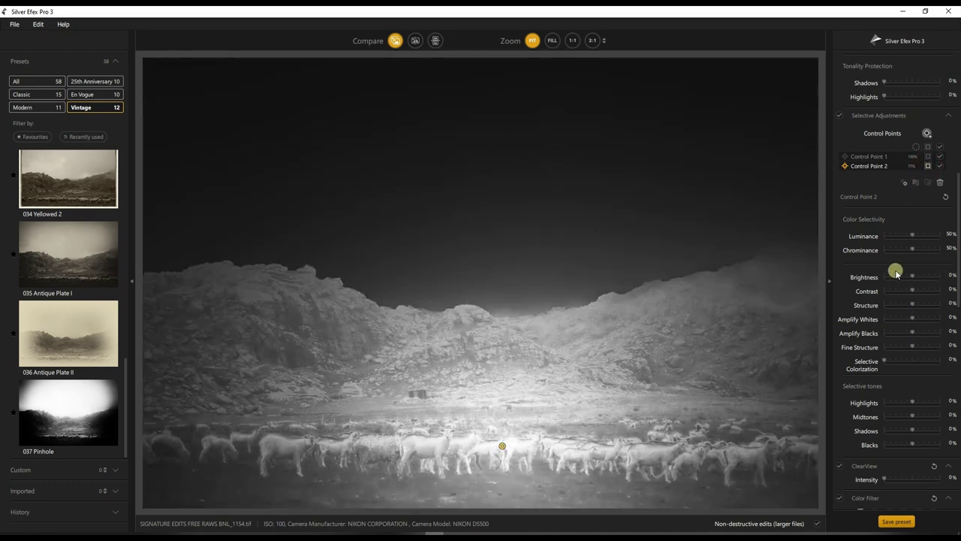
{"action": "left_click_drag", "start_coordinate": [911, 236], "coordinate": [933, 253]}
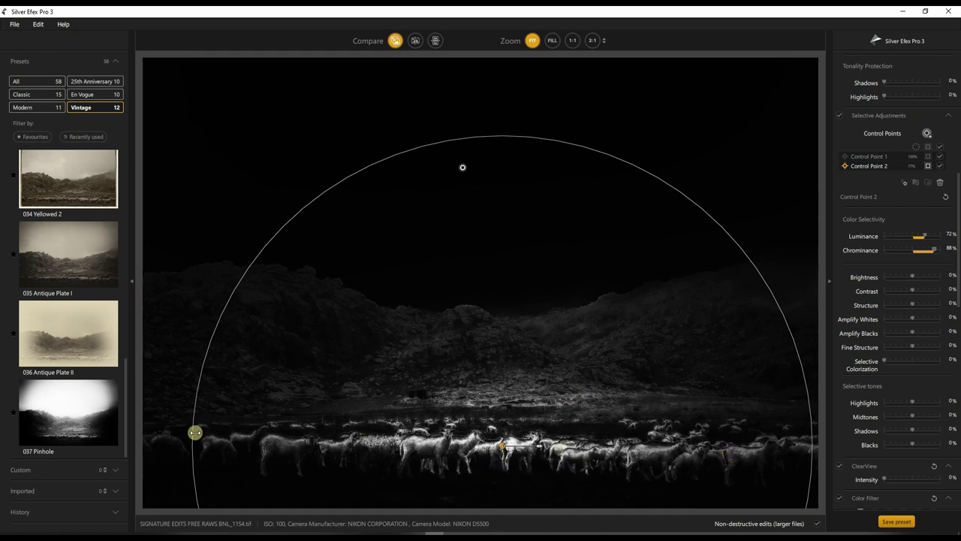
{"action": "left_click_drag", "start_coordinate": [195, 432], "coordinate": [145, 438]}
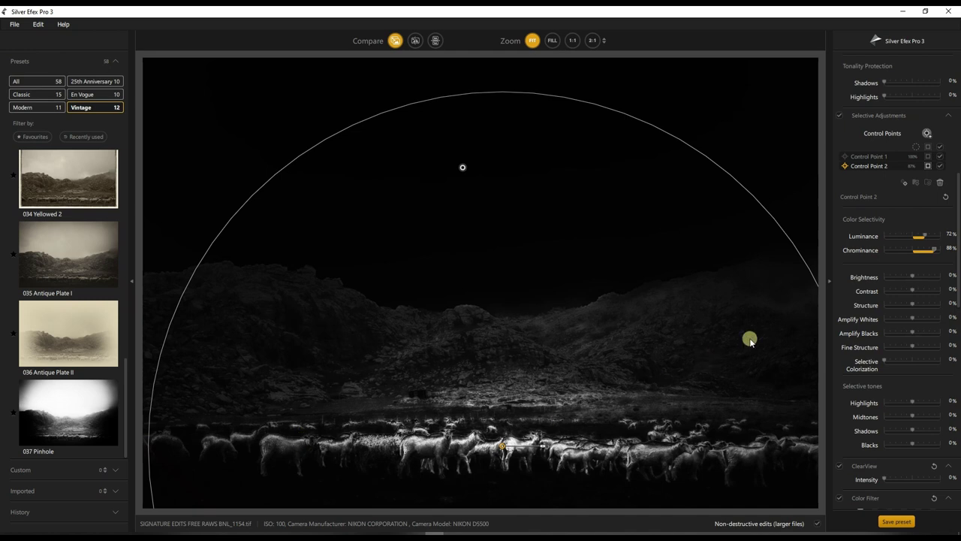
{"action": "mouse_move", "coordinate": [501, 445]}
{"action": "left_mouse_down"}
{"action": "mouse_move", "coordinate": [491, 445]}
{"action": "mouse_move", "coordinate": [500, 451]}
{"action": "left_mouse_up"}
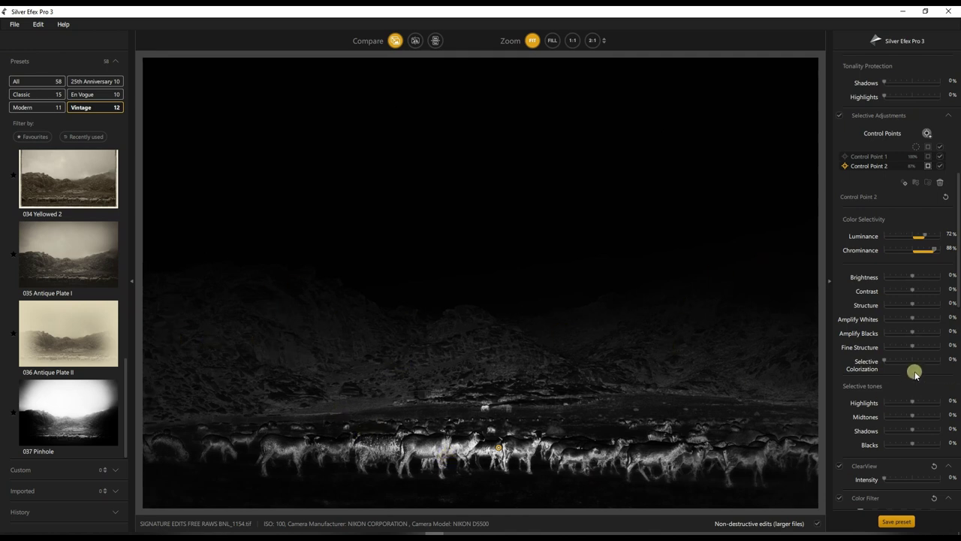
{"action": "left_click_drag", "start_coordinate": [936, 254], "coordinate": [922, 243]}
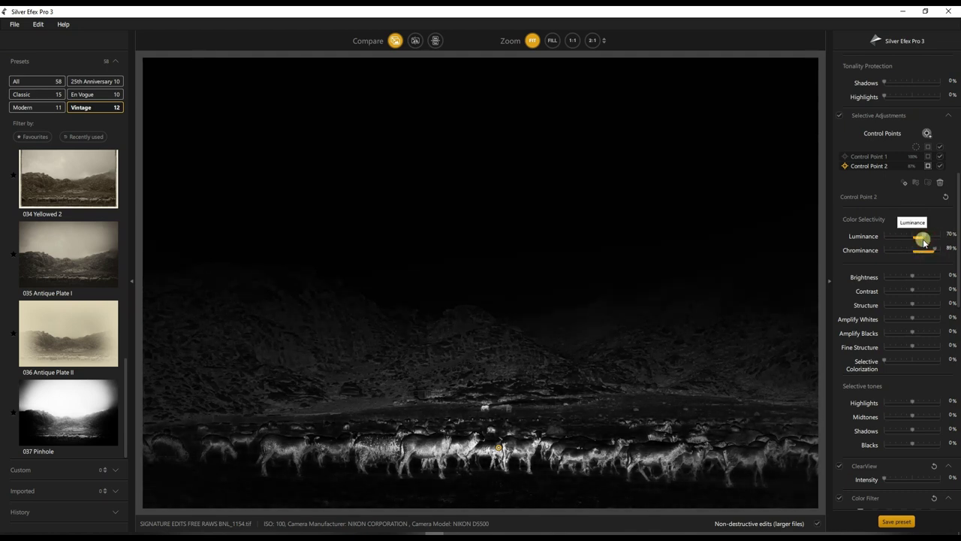
Step: Hide the mask; set sheep Shadows 25%, ClearView 28%, Brightness 21%, Amplify Blacks 42%, Fine Structure 62%
{"action": "left_click", "coordinate": [928, 168]}
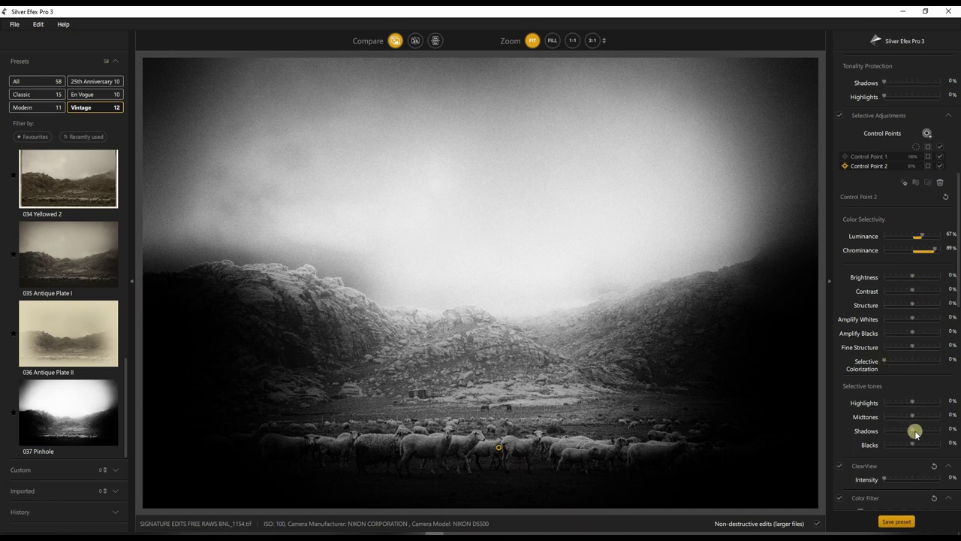
{"action": "mouse_move", "coordinate": [915, 430]}
{"action": "left_mouse_down"}
{"action": "mouse_move", "coordinate": [929, 439]}
{"action": "mouse_move", "coordinate": [920, 438]}
{"action": "left_mouse_up"}
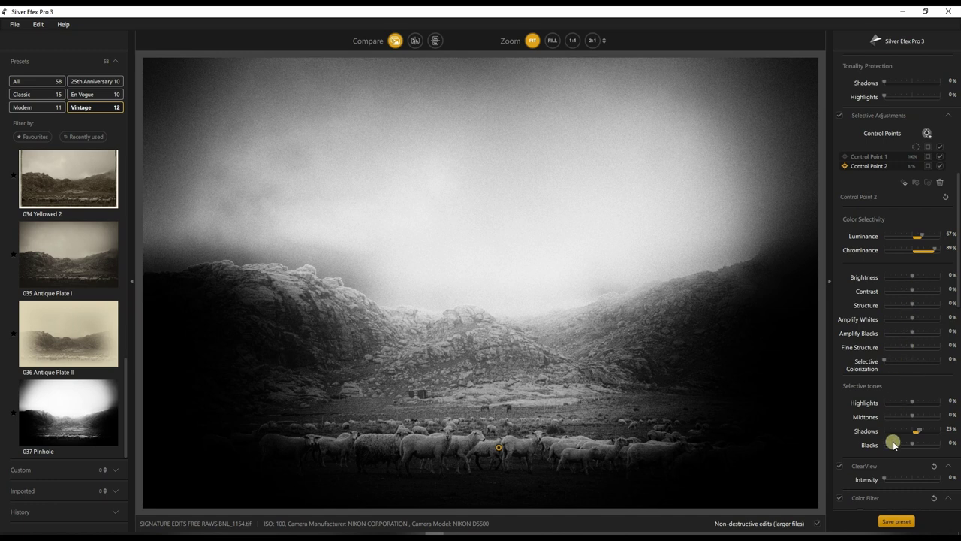
{"action": "scroll", "coordinate": [892, 442], "scroll_direction": "down", "scroll_amount": 3}
{"action": "left_click_drag", "start_coordinate": [887, 364], "coordinate": [900, 362]}
{"action": "left_click", "coordinate": [918, 161]}
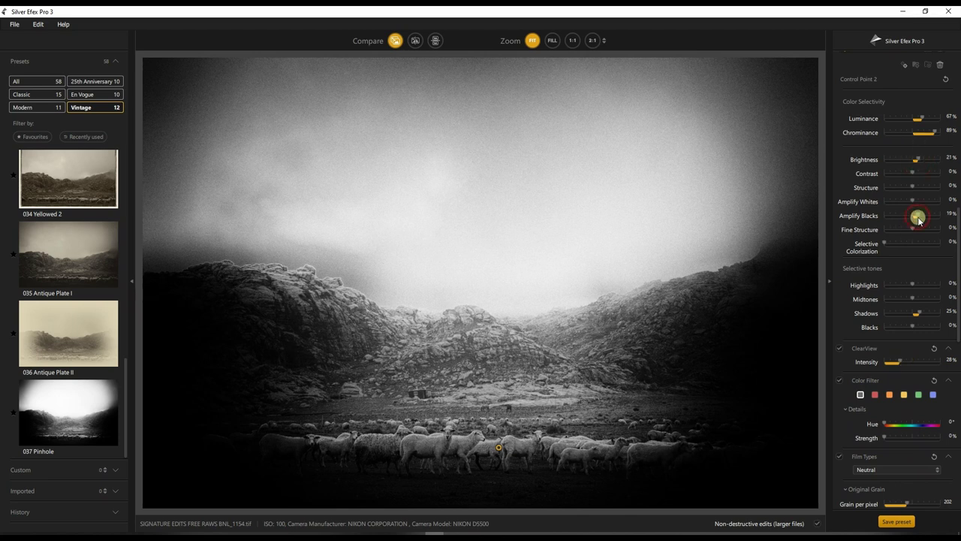
{"action": "left_click_drag", "start_coordinate": [919, 218], "coordinate": [931, 231]}
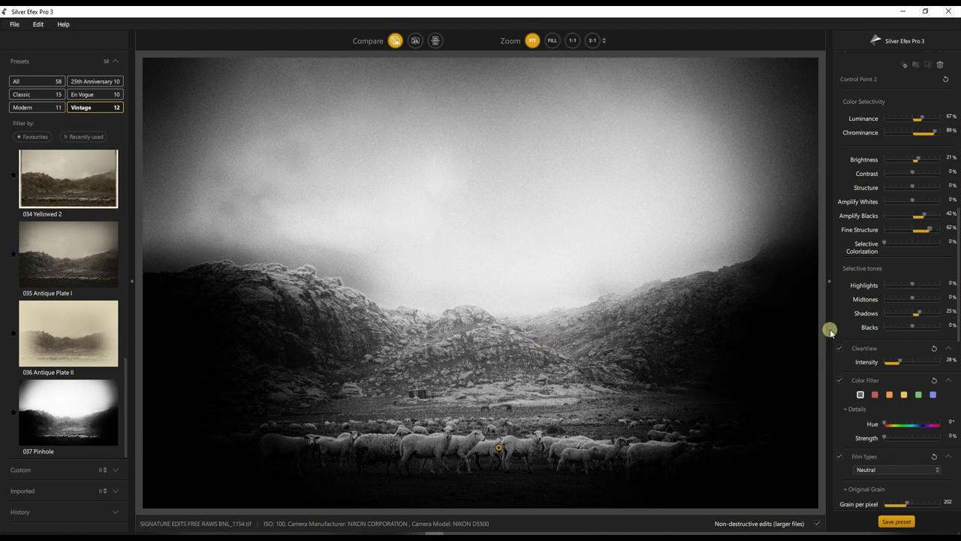
Step: Set global Dynamic Brightness -15%, Structure 33% and Fine Structure 85%
{"action": "scroll", "coordinate": [848, 323], "scroll_direction": "up", "scroll_amount": 15}
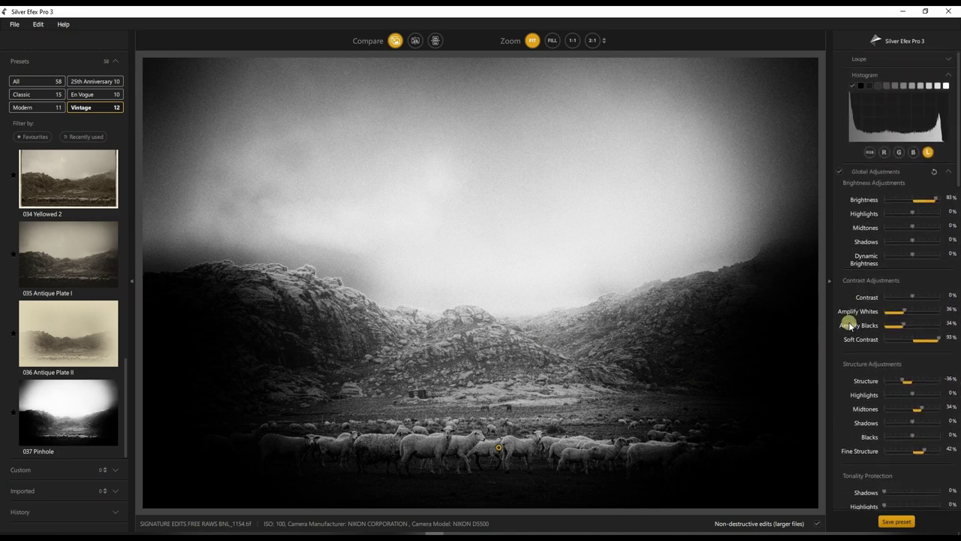
{"action": "mouse_move", "coordinate": [910, 256]}
{"action": "left_mouse_down"}
{"action": "mouse_move", "coordinate": [930, 259]}
{"action": "mouse_move", "coordinate": [909, 259]}
{"action": "left_mouse_up"}
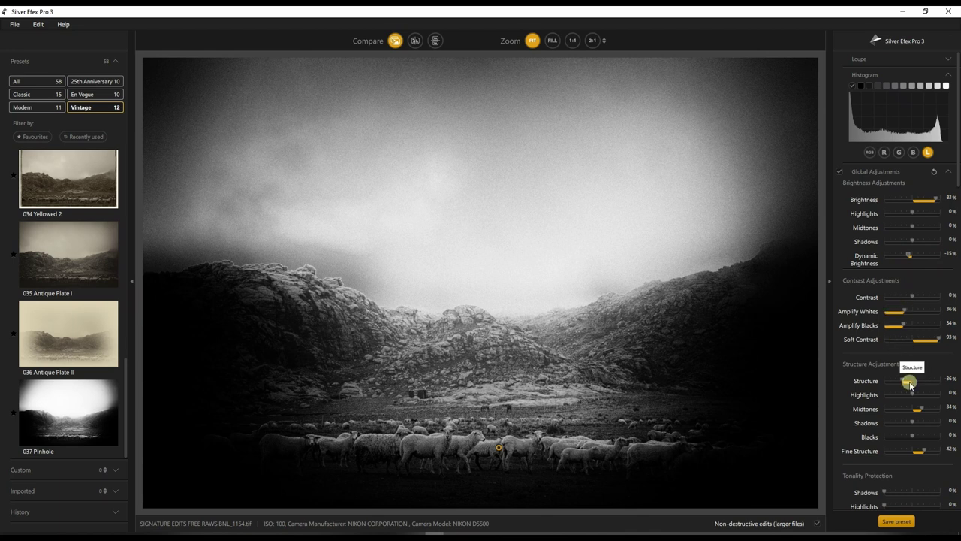
{"action": "left_click_drag", "start_coordinate": [909, 383], "coordinate": [921, 385]}
{"action": "left_click_drag", "start_coordinate": [924, 451], "coordinate": [936, 456]}
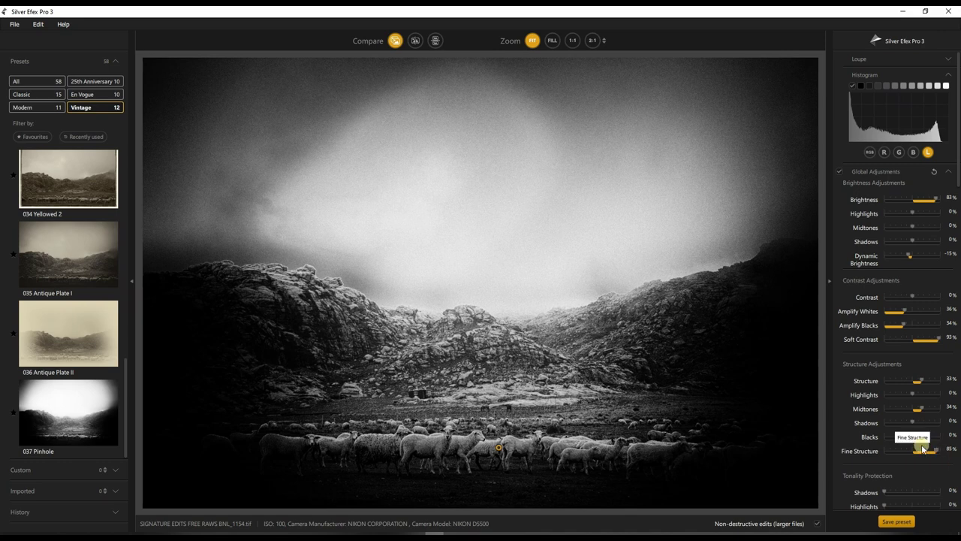
Step: Turn on the split before/after view and move the divider far left so the edited sheep photo fills the preview
{"action": "left_click", "coordinate": [394, 42]}
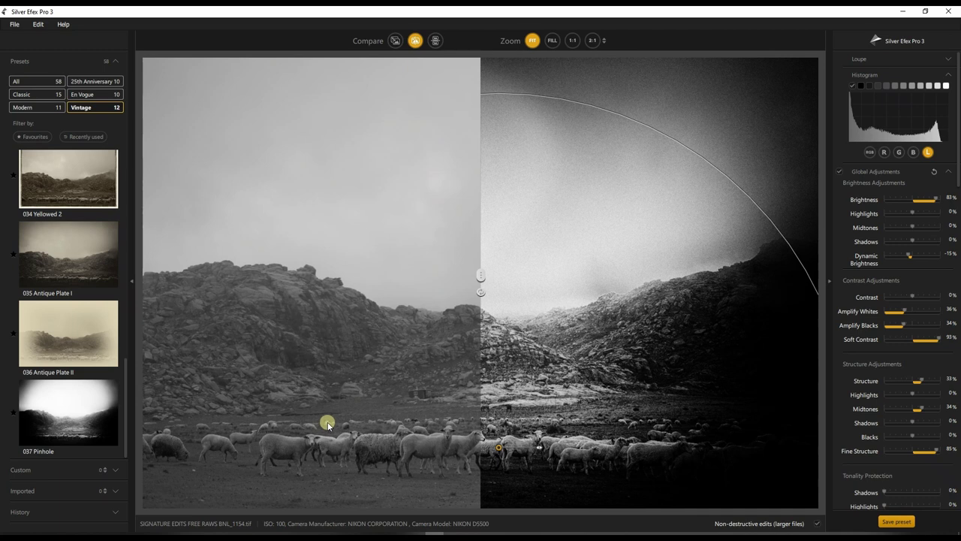
{"action": "left_click_drag", "start_coordinate": [480, 361], "coordinate": [134, 463]}
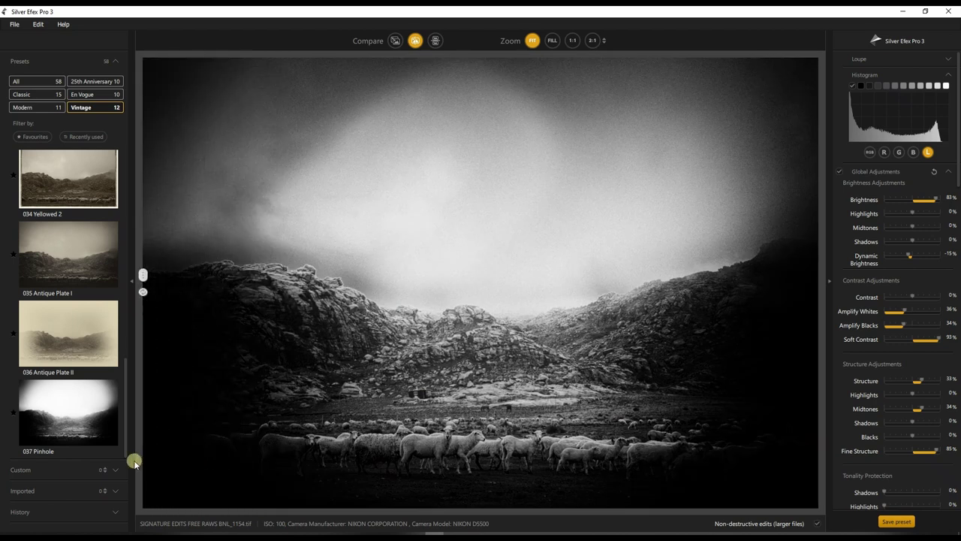